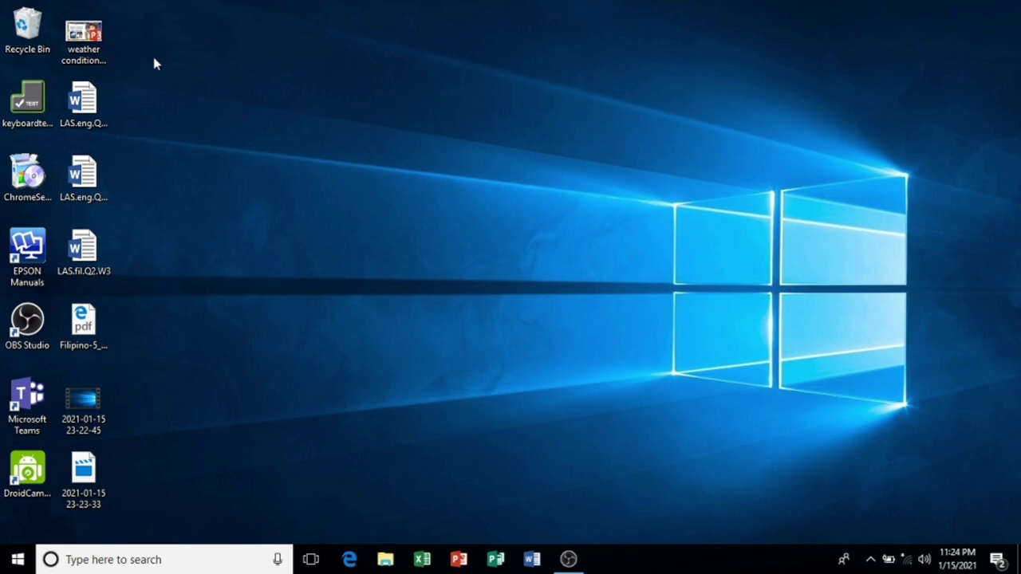
Open the Weather Conditions presentation and show the Record Slide Show options on the Slide Show tab.
click(96, 50)
double_click(97, 51)
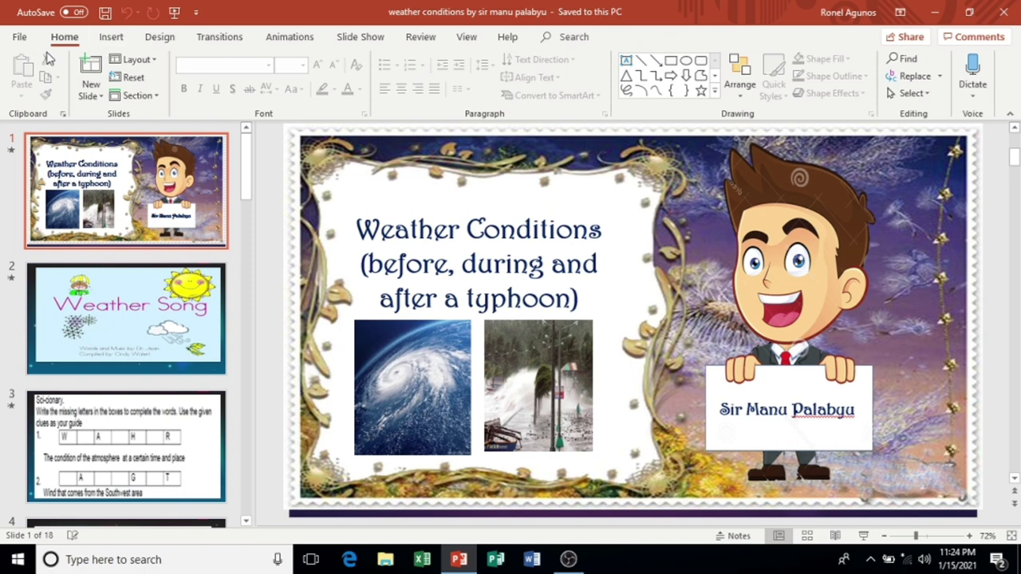
click(361, 40)
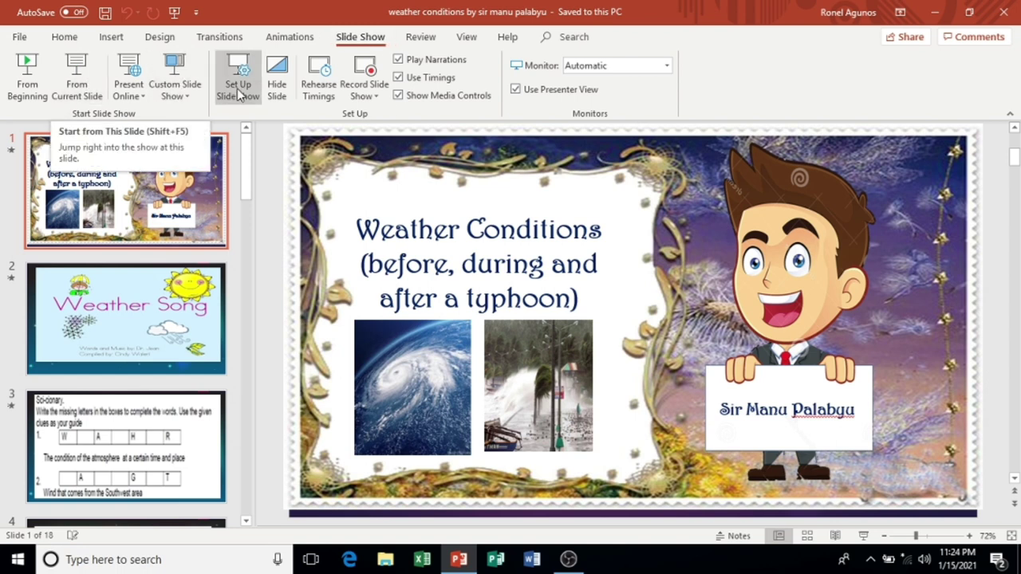
click(383, 98)
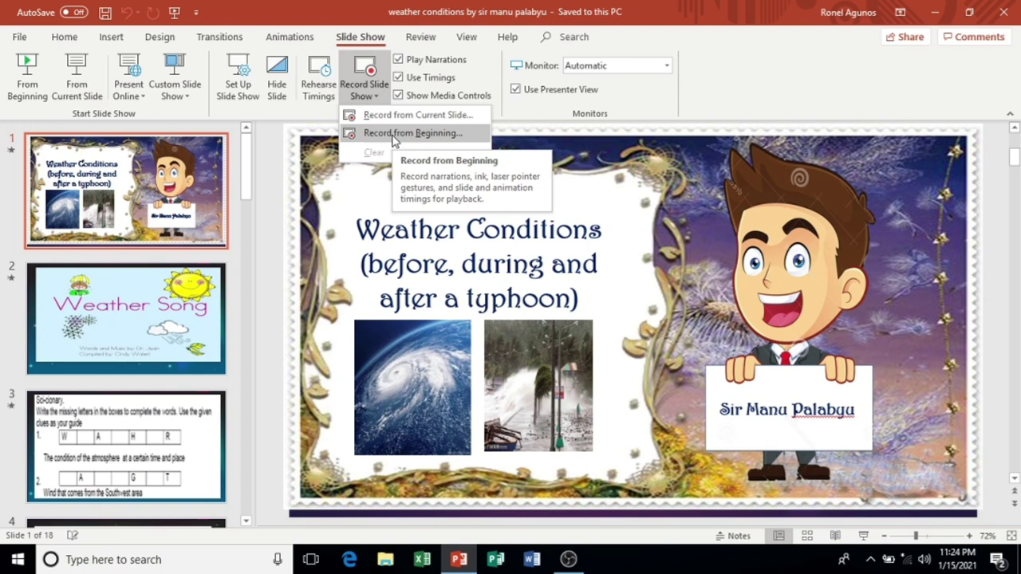
Record from the beginning, display slide 1's empty notes, and view the Clear recording options.
click(393, 133)
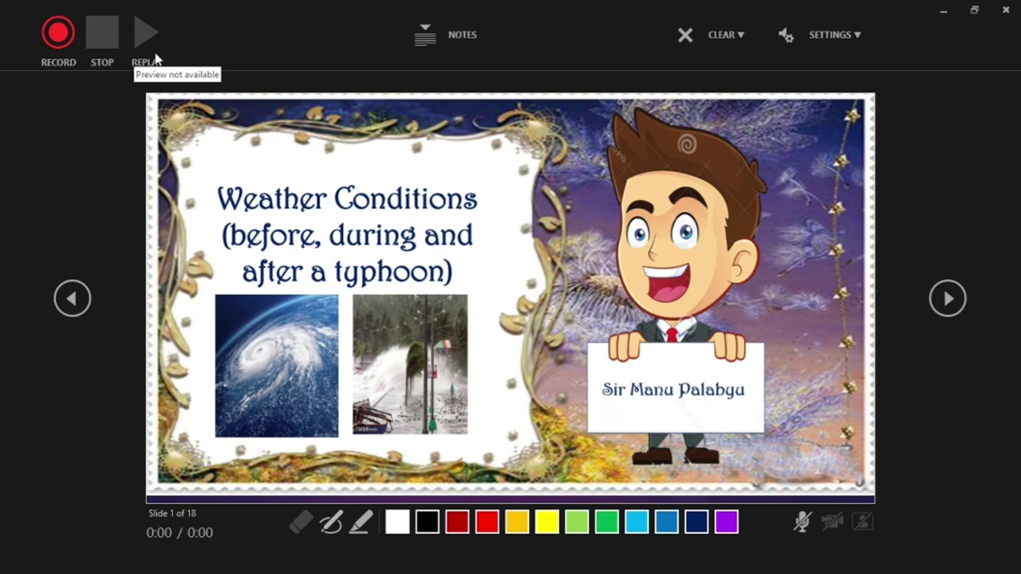
click(450, 47)
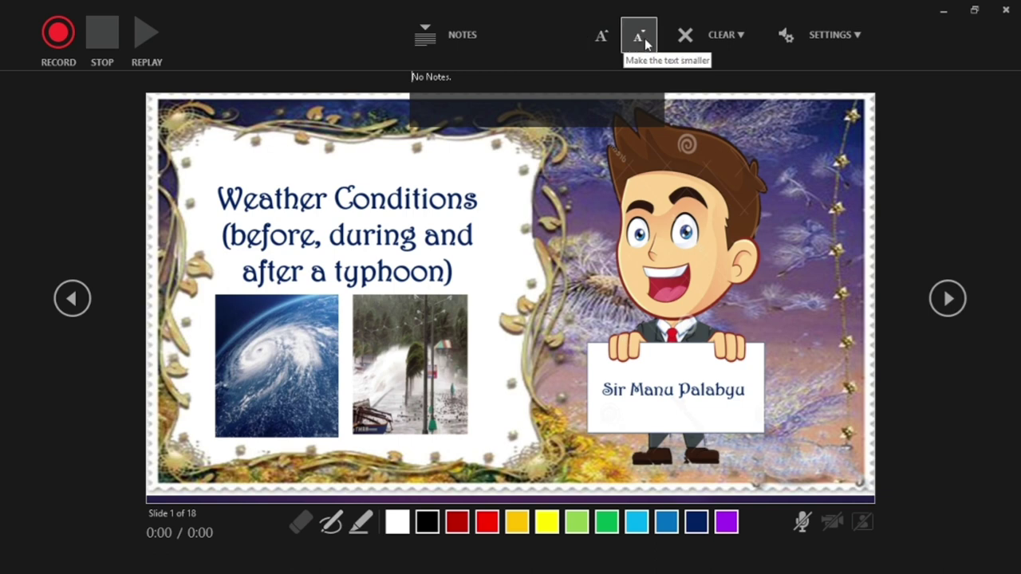
click(742, 34)
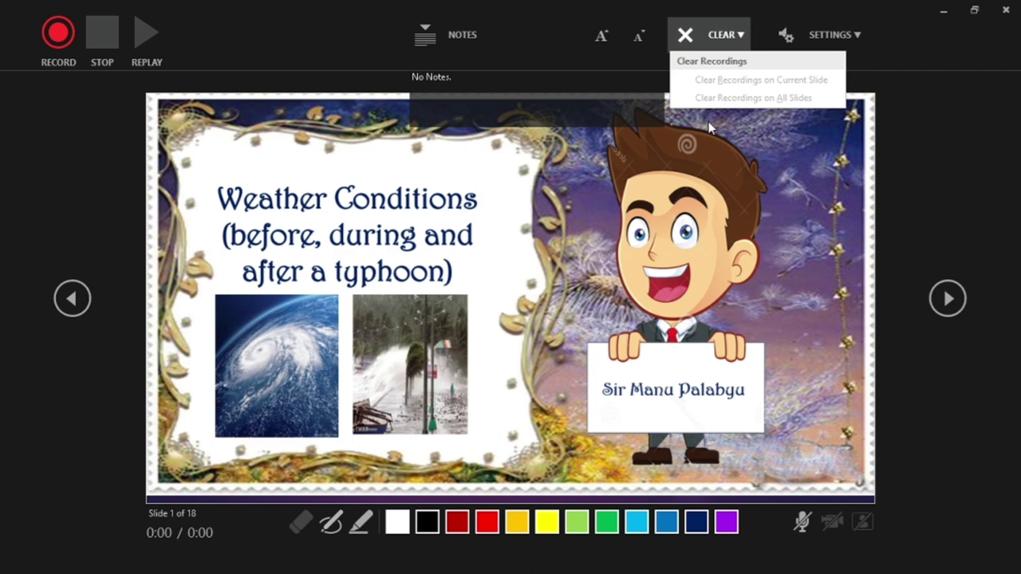
click(858, 35)
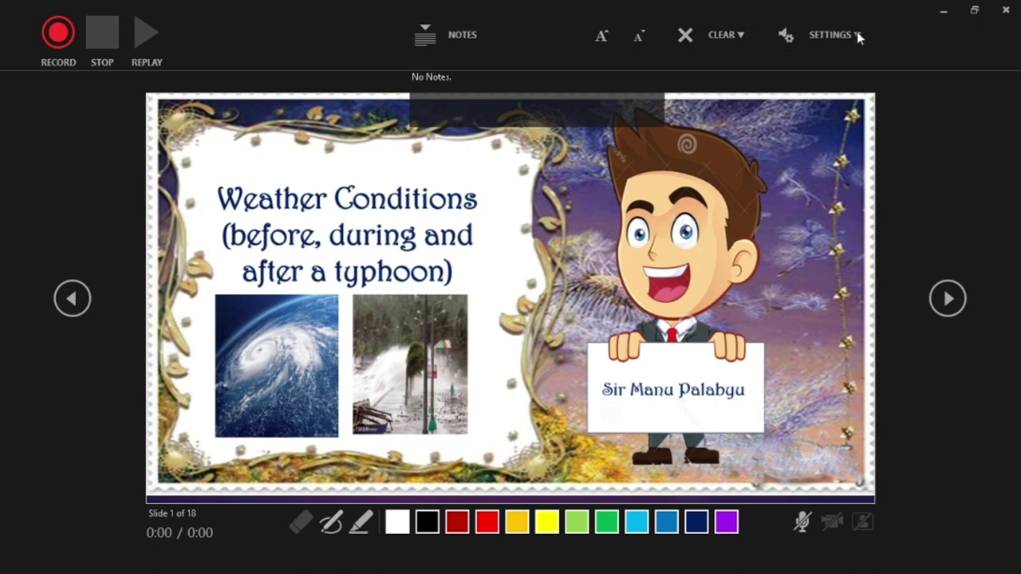
click(858, 35)
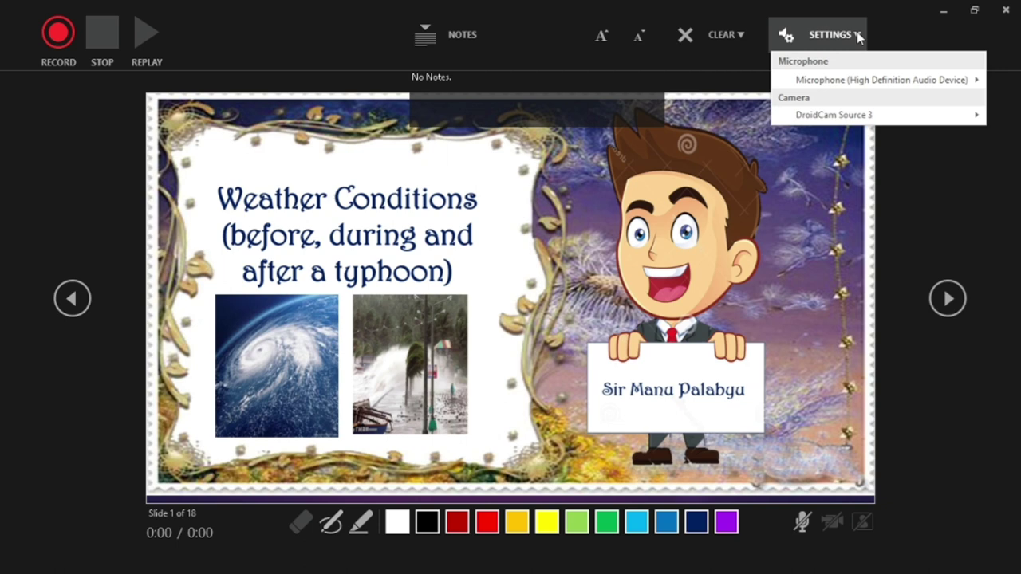
mouse_move(829, 80)
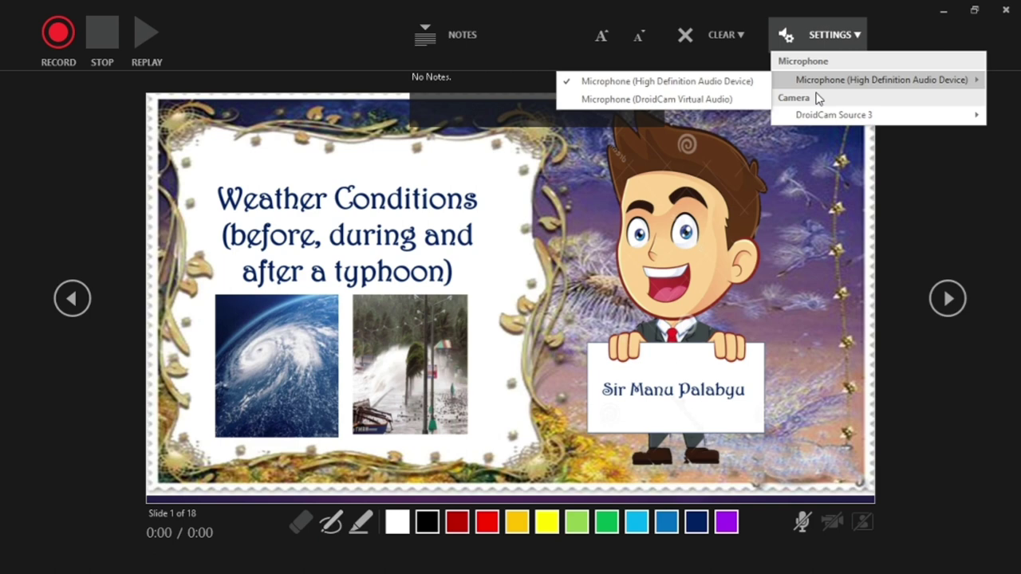
mouse_move(810, 117)
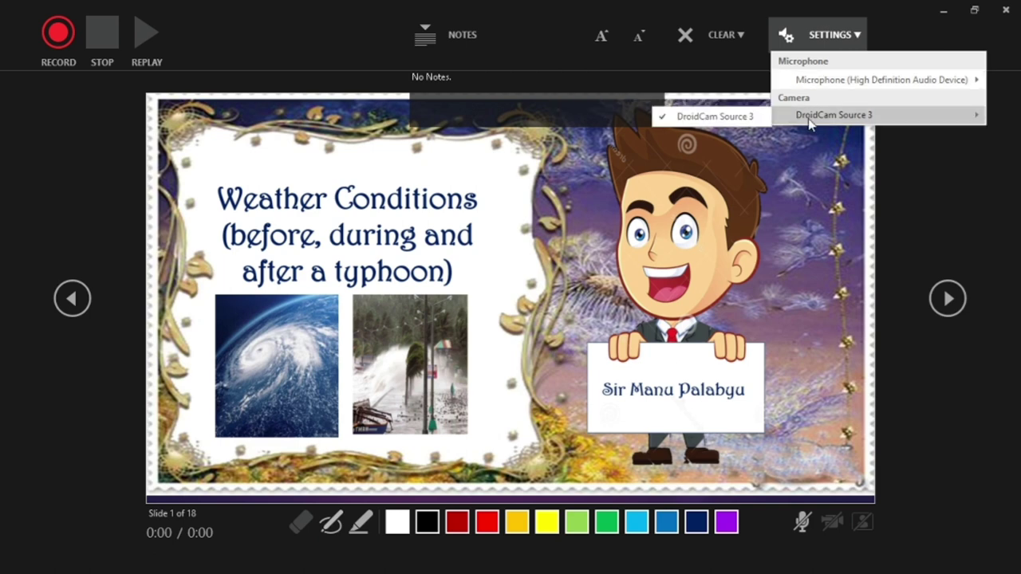
Enable the microphone for narration and leave the camera turned off.
click(832, 521)
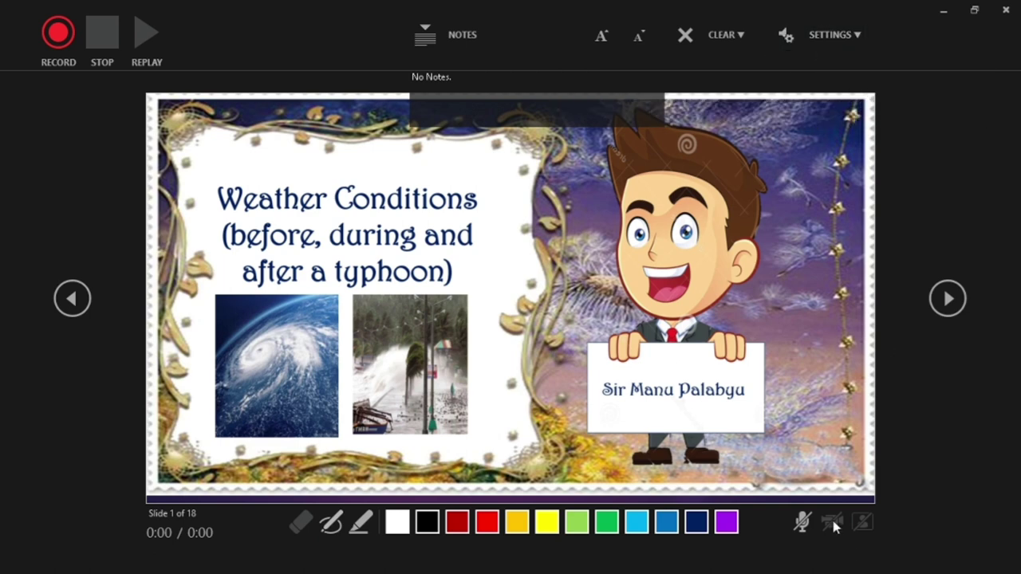
click(801, 522)
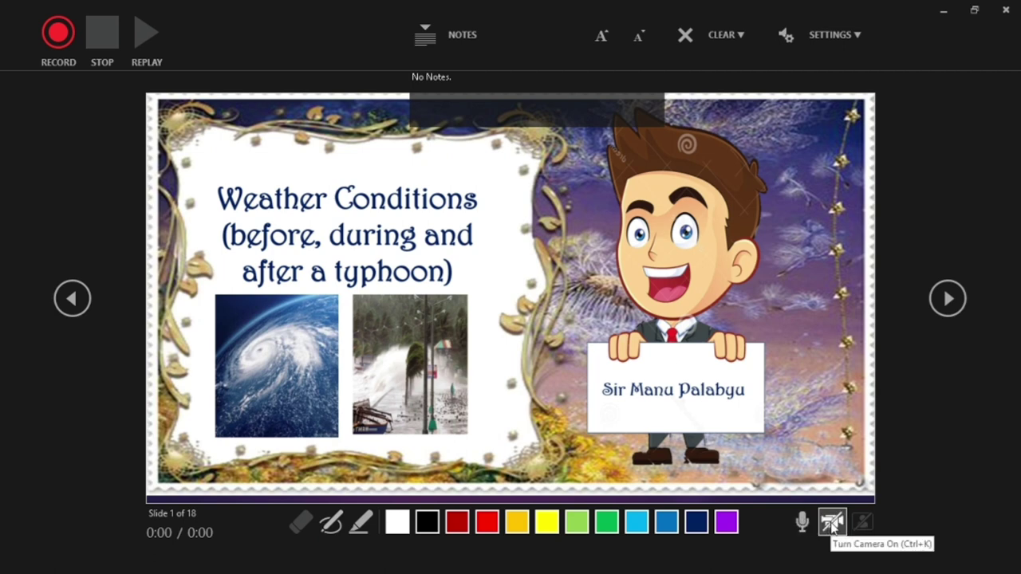
click(831, 521)
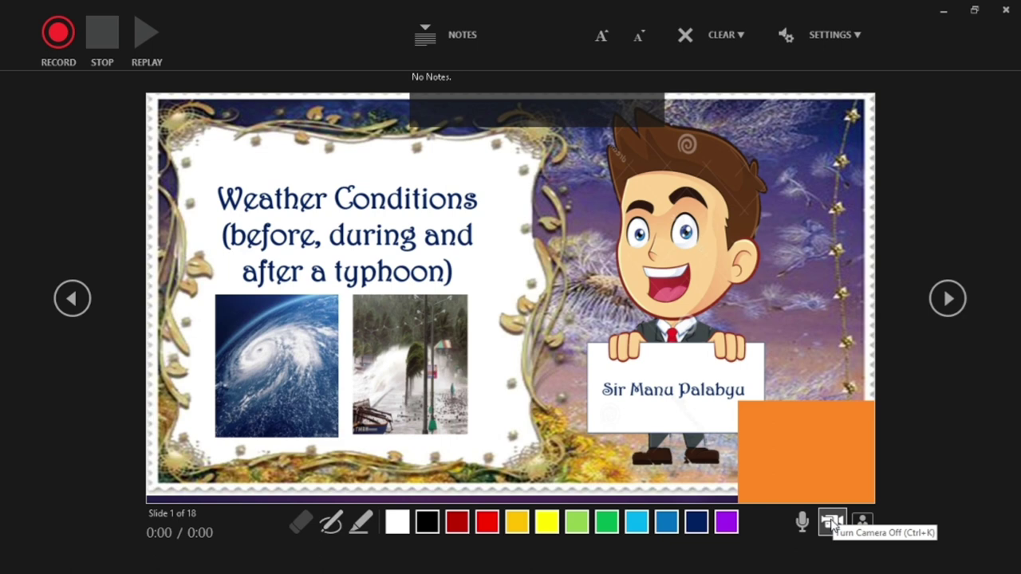
click(832, 524)
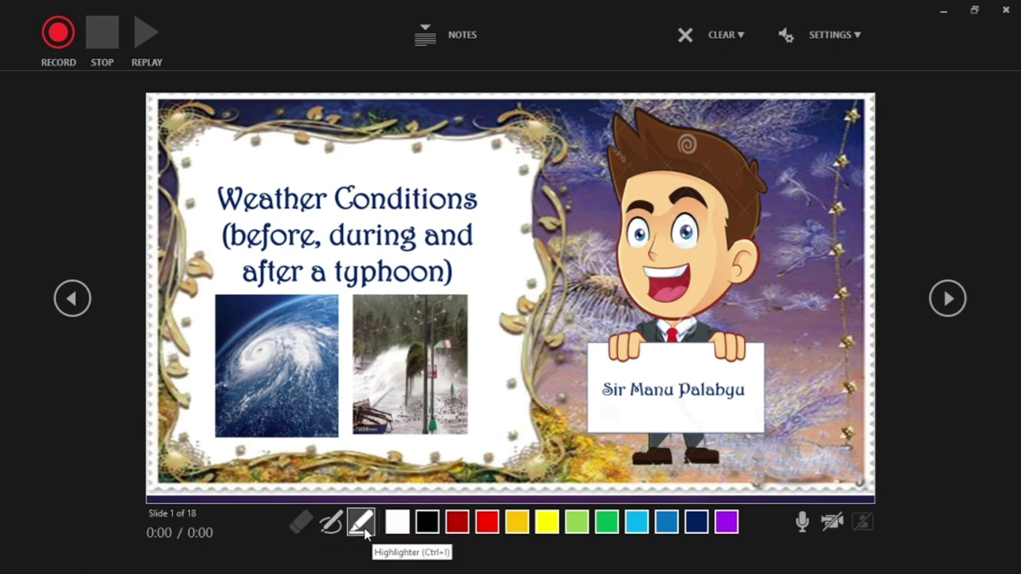
click(332, 522)
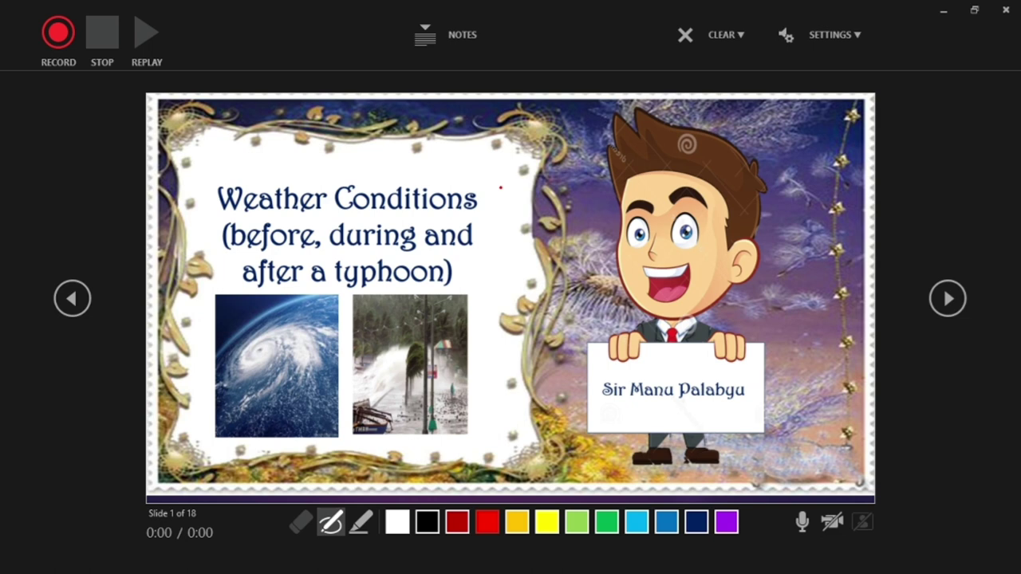
mouse_move(501, 189)
mouse_down()
mouse_move(488, 233)
mouse_move(494, 224)
mouse_move(510, 245)
mouse_move(546, 261)
mouse_move(511, 277)
mouse_move(504, 306)
mouse_up()
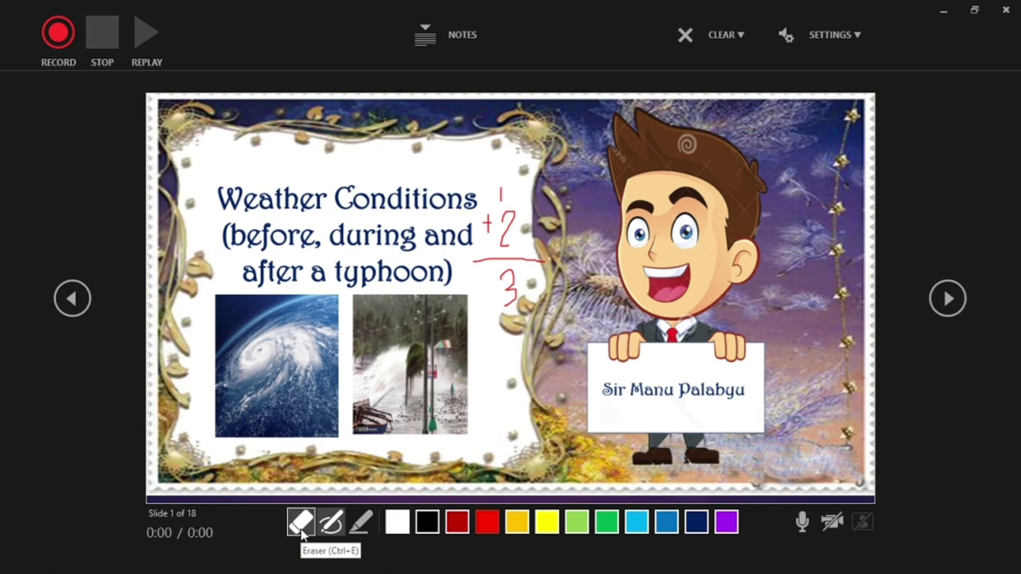
click(301, 533)
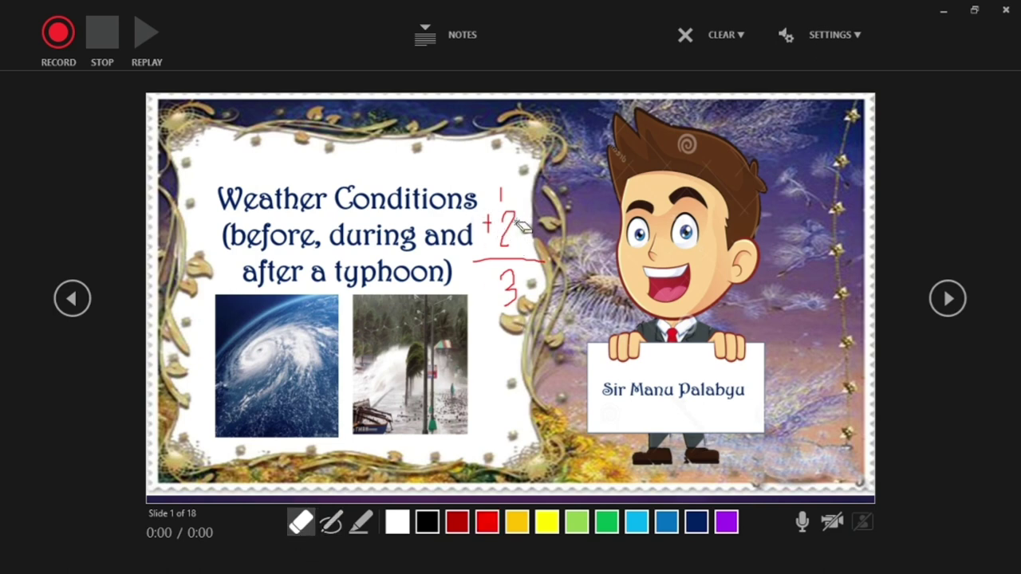
mouse_move(520, 226)
mouse_down()
mouse_move(519, 304)
mouse_move(485, 224)
mouse_up()
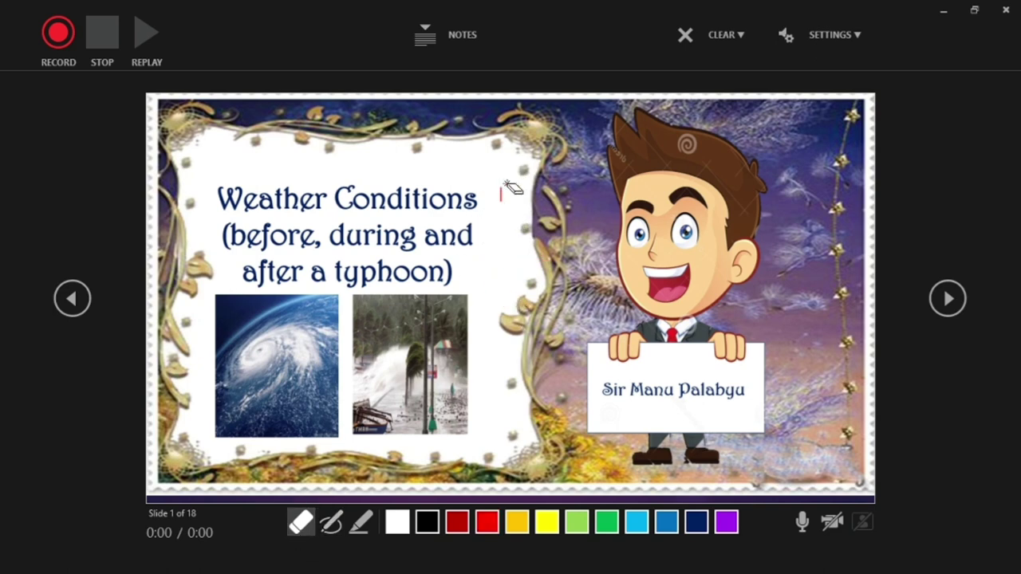
drag(510, 188, 506, 231)
Highlight 'Weather' and 'typhoon' in yellow and strike through 'during and' in navy ink.
click(363, 523)
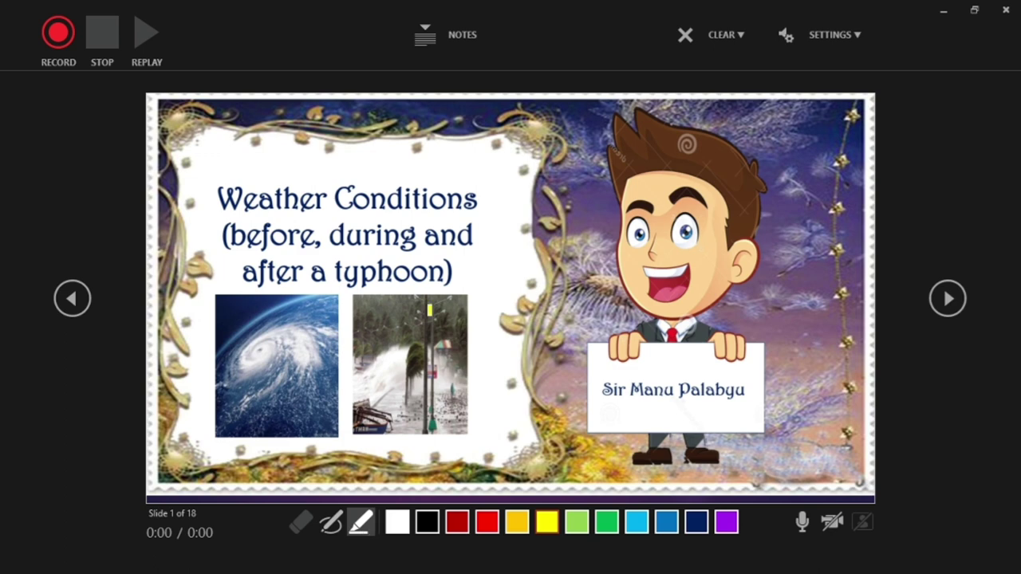
drag(216, 199, 335, 199)
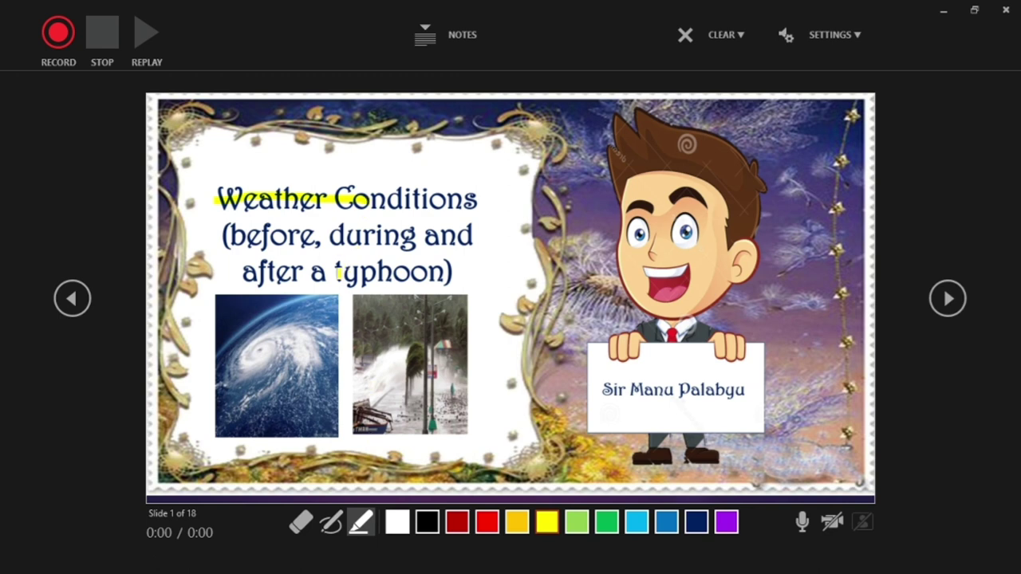
drag(338, 272, 449, 270)
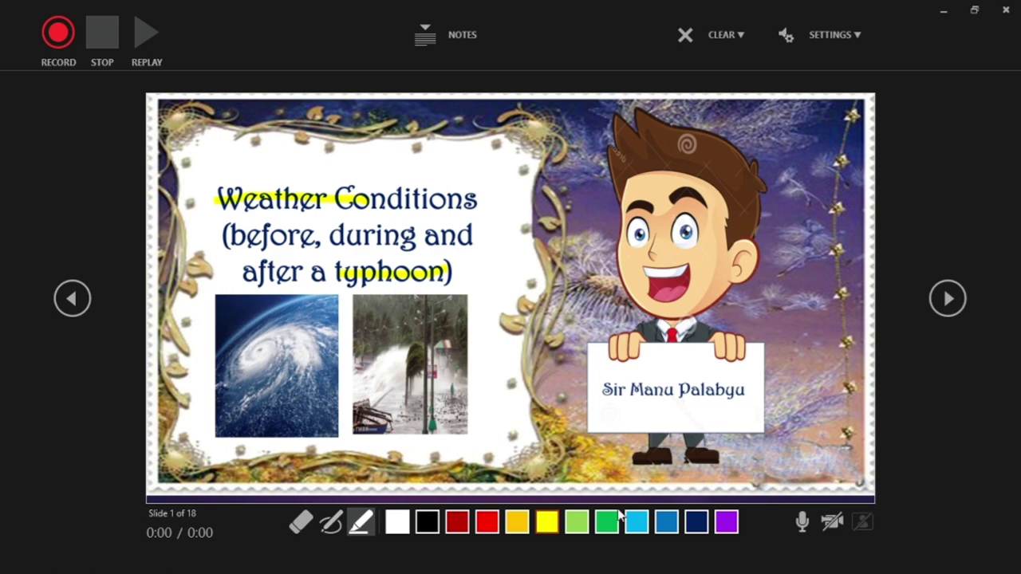
click(696, 523)
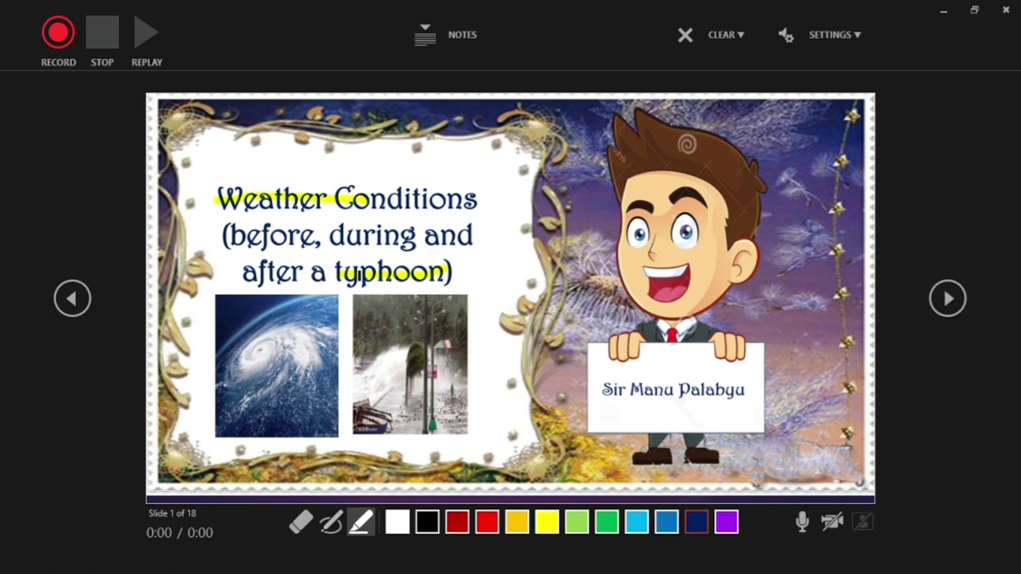
drag(330, 236, 469, 238)
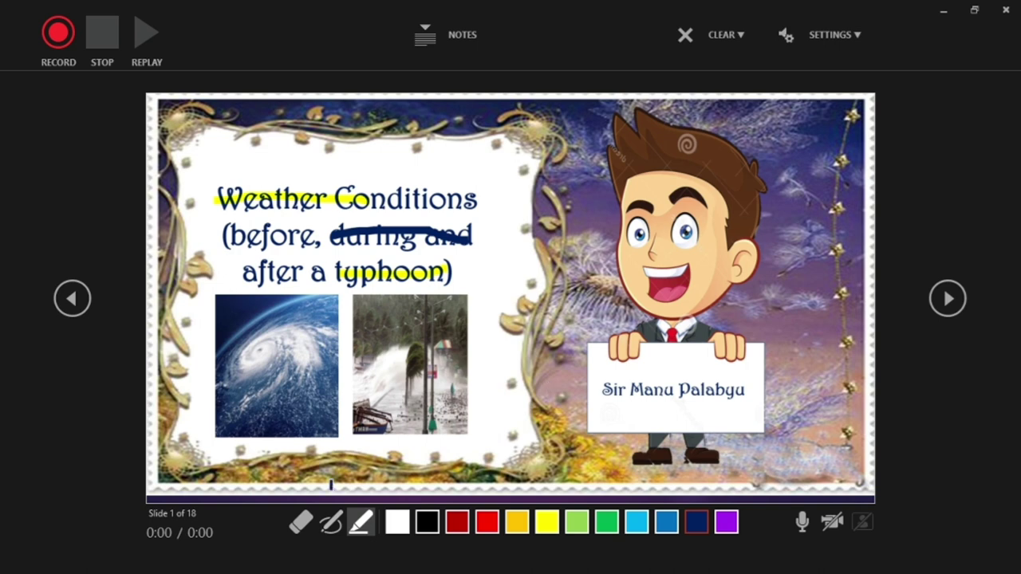
Erase the yellow highlights and navy strike-through from the title text.
click(295, 526)
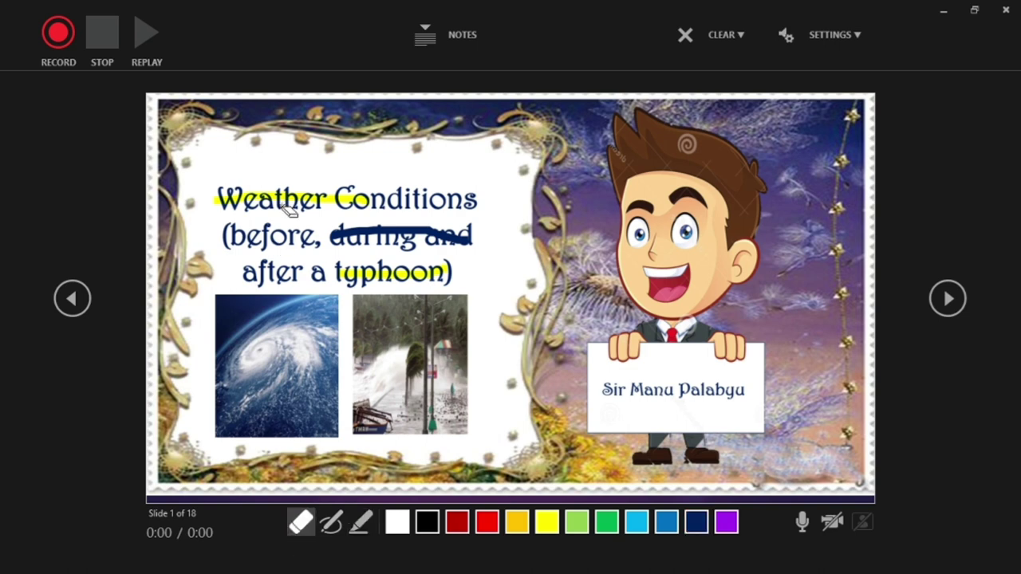
click(335, 198)
click(413, 237)
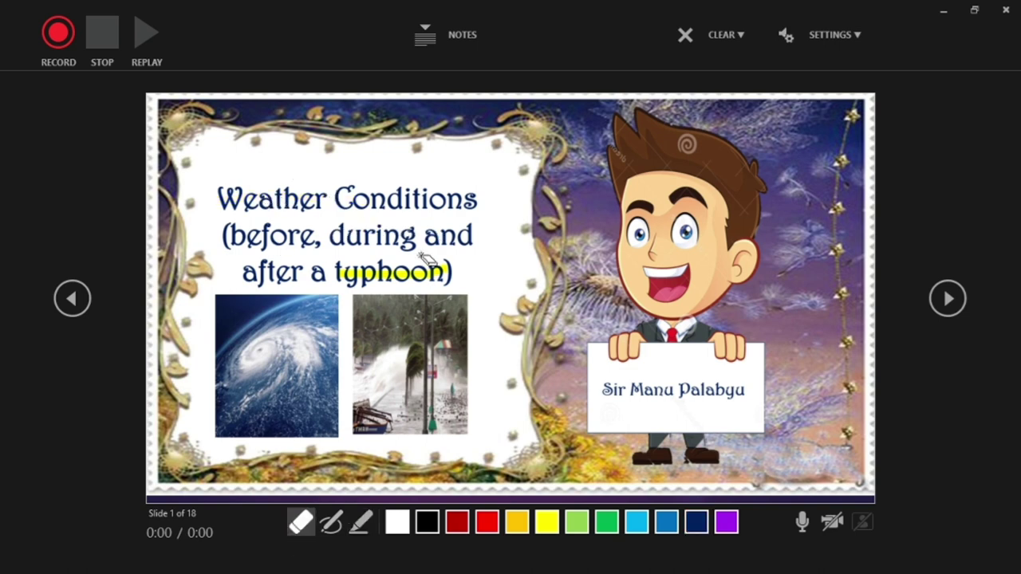
click(379, 275)
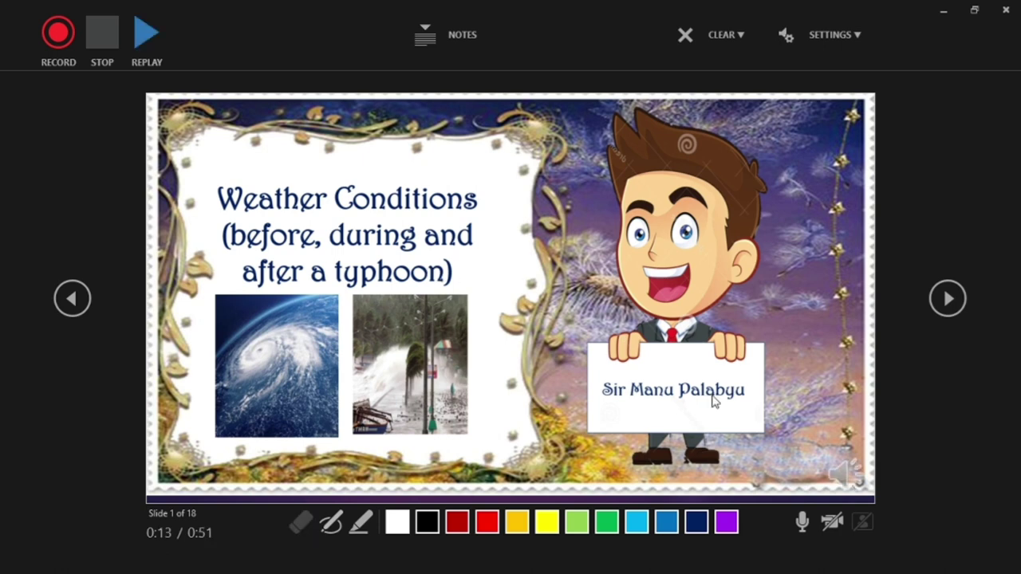
Record narration from the title slide through slide 2's Sunny, Cloudy and Rainy verses.
click(57, 47)
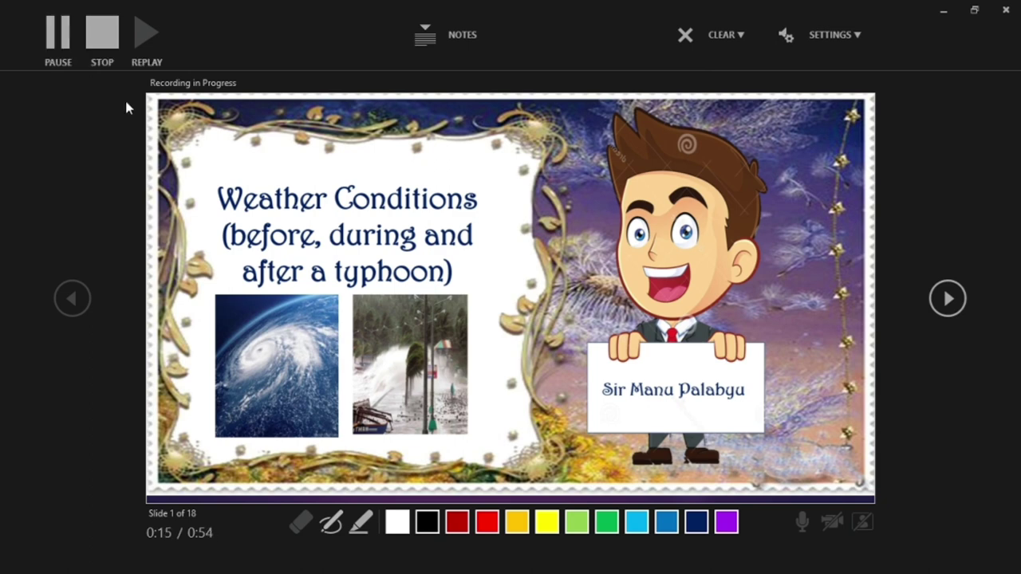
key(Right)
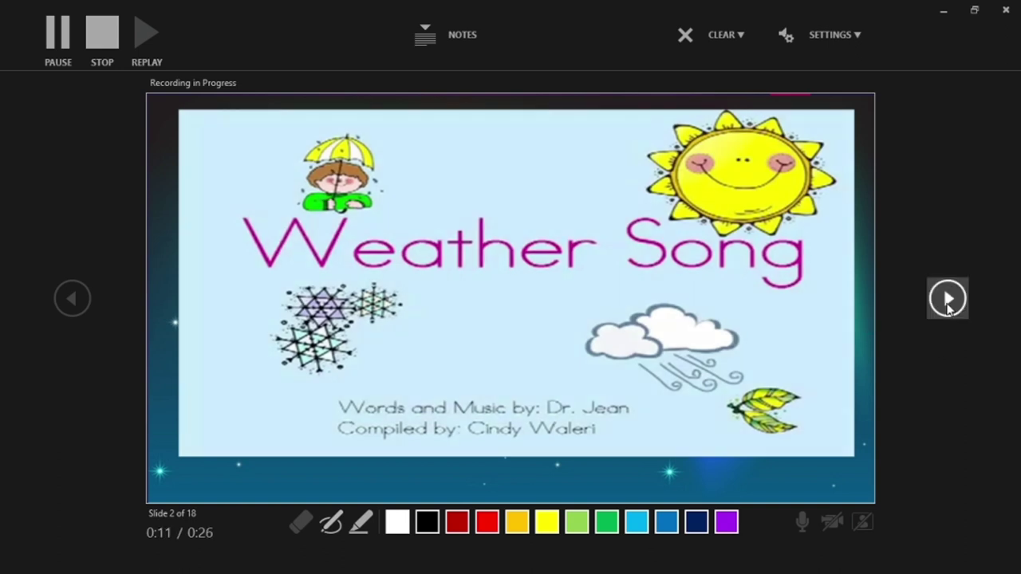
click(947, 300)
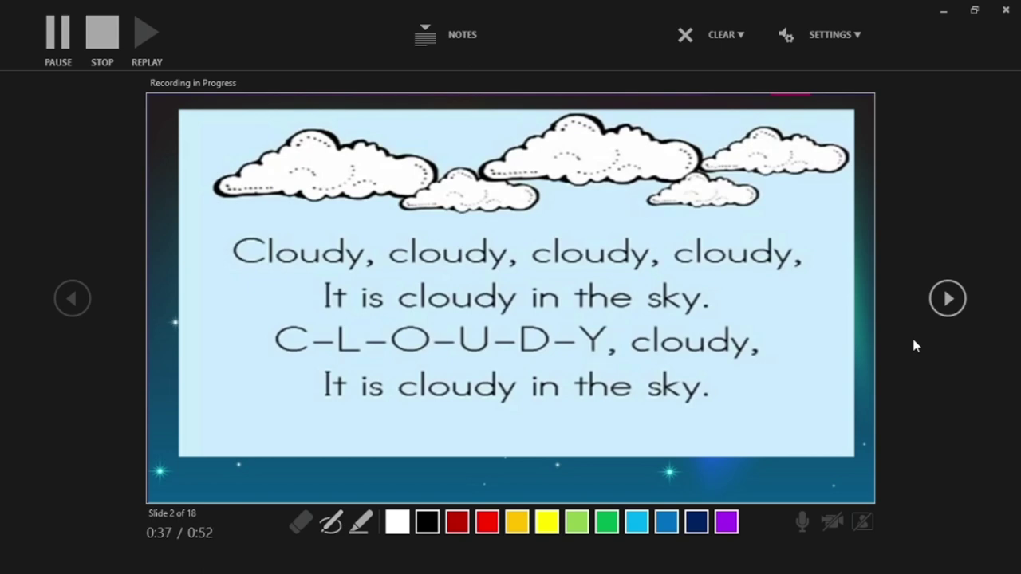
click(700, 343)
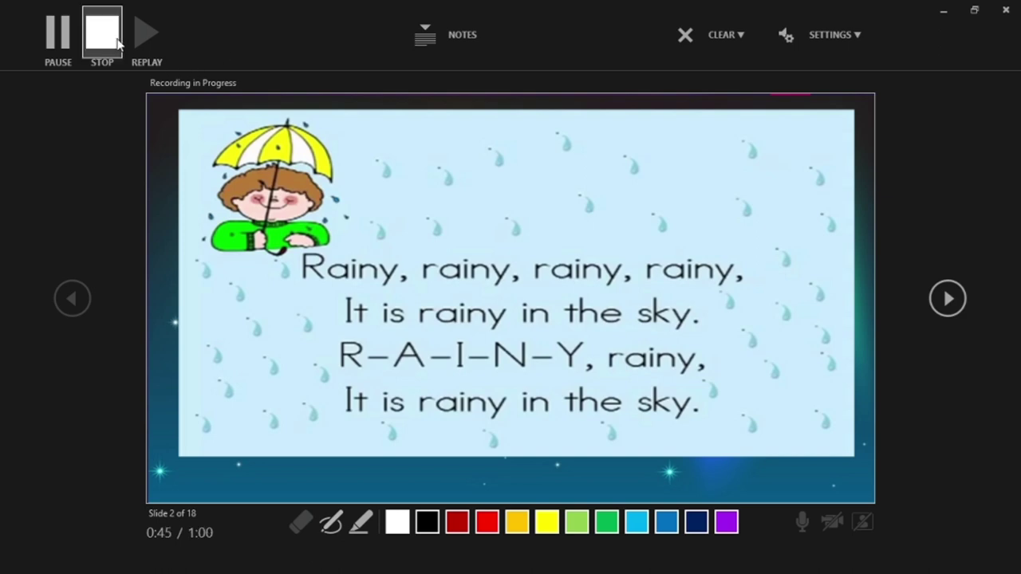
Stop recording, return to slide 1, and replay the narration through to the Cloudy verse.
click(102, 43)
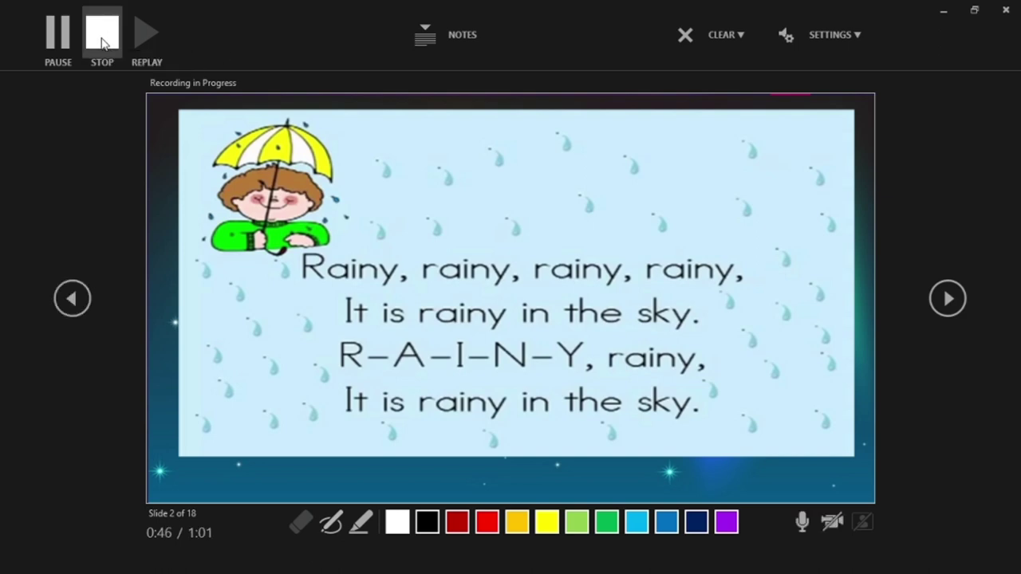
click(72, 299)
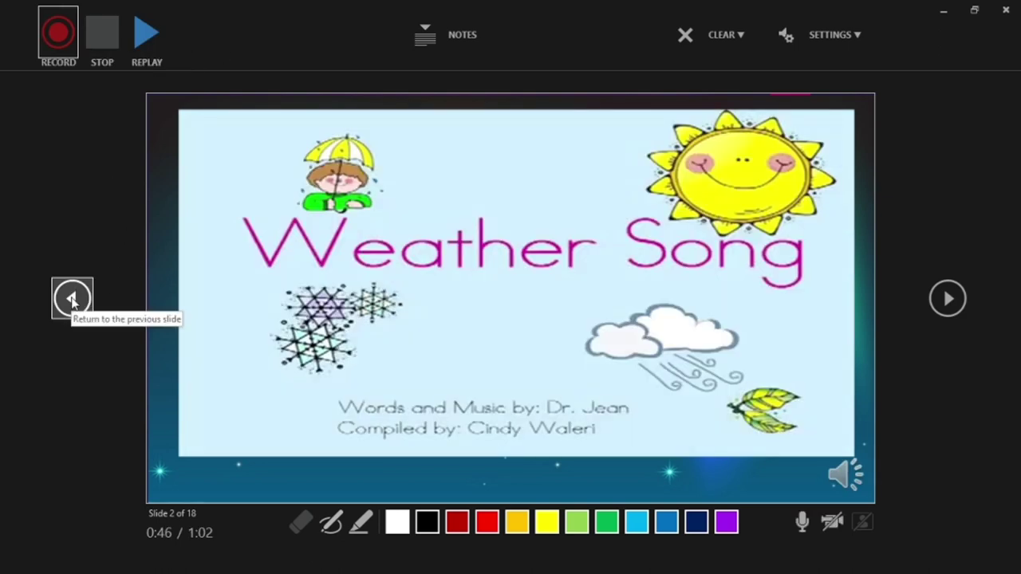
click(72, 299)
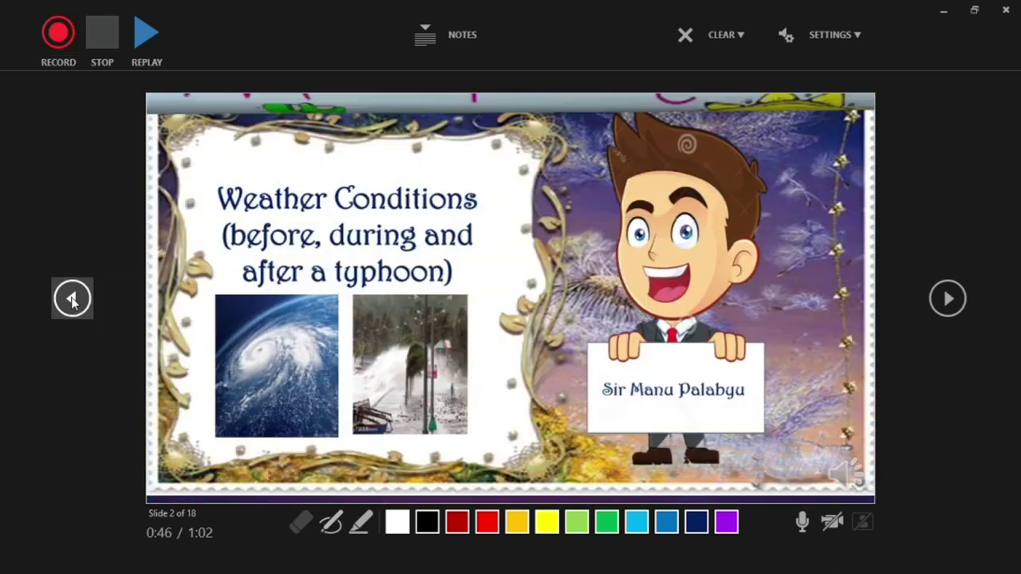
click(72, 299)
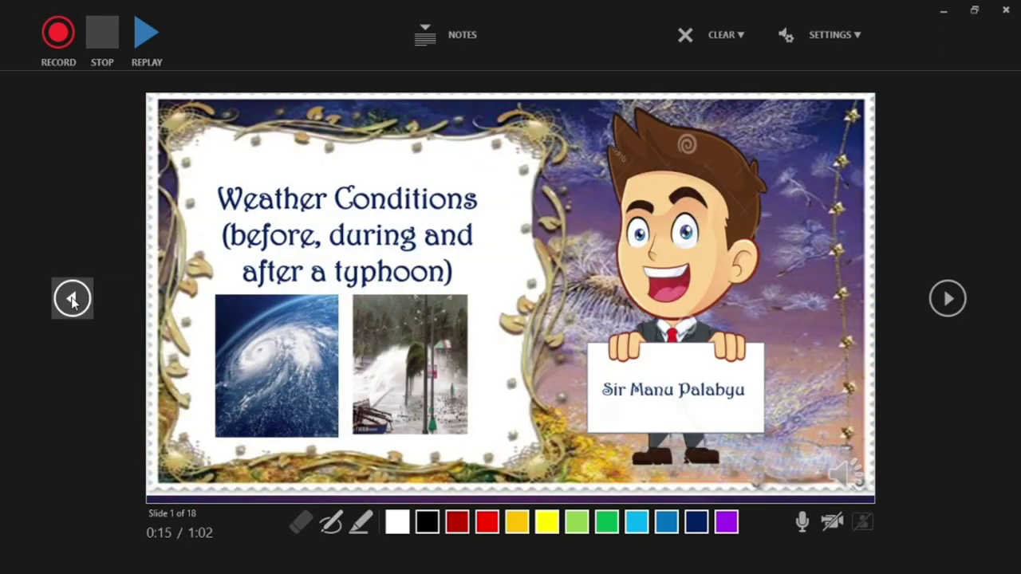
click(141, 47)
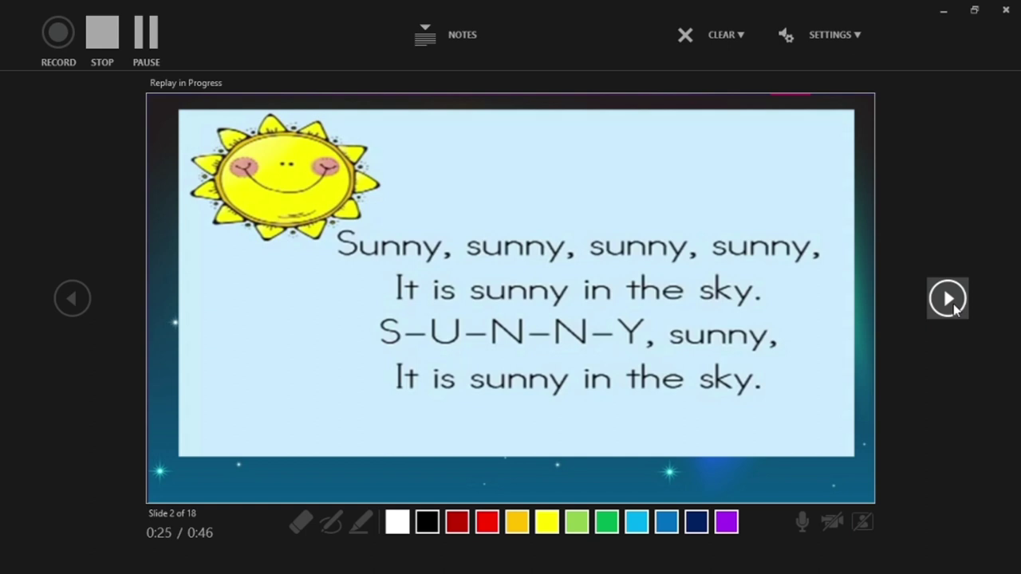
click(955, 309)
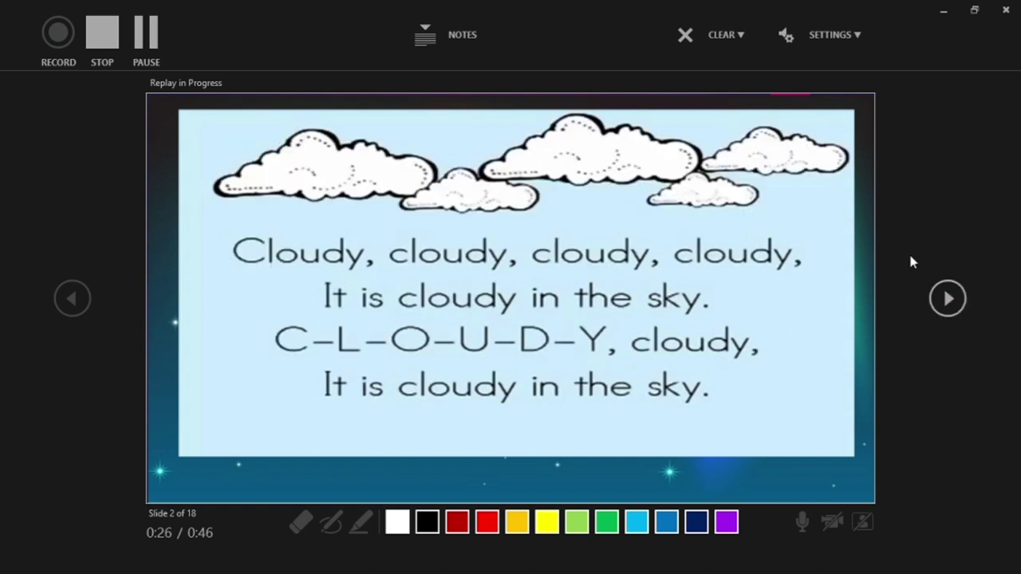
Close the recording window and play the narration audio saved on the title slide.
click(1005, 11)
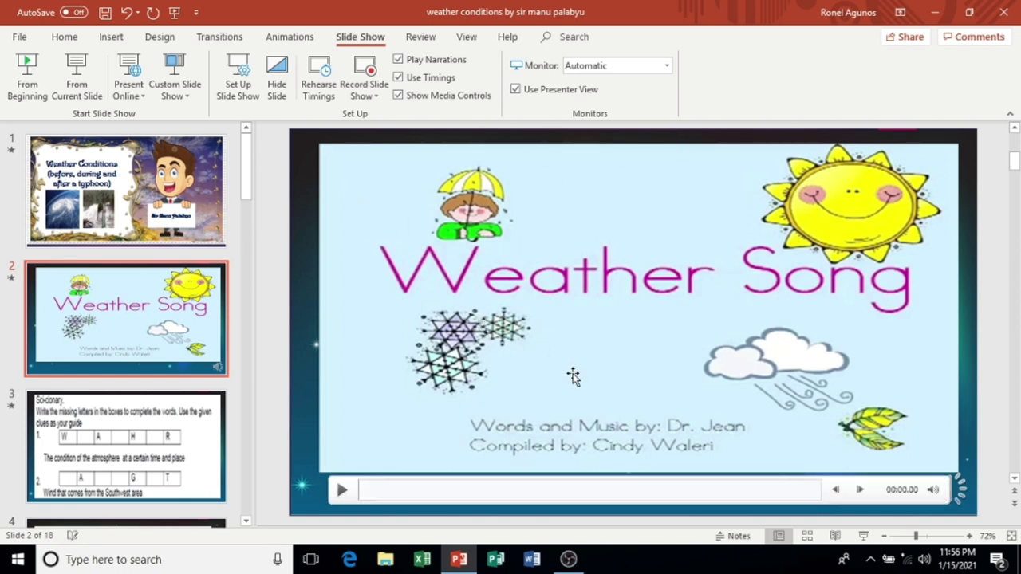
click(129, 179)
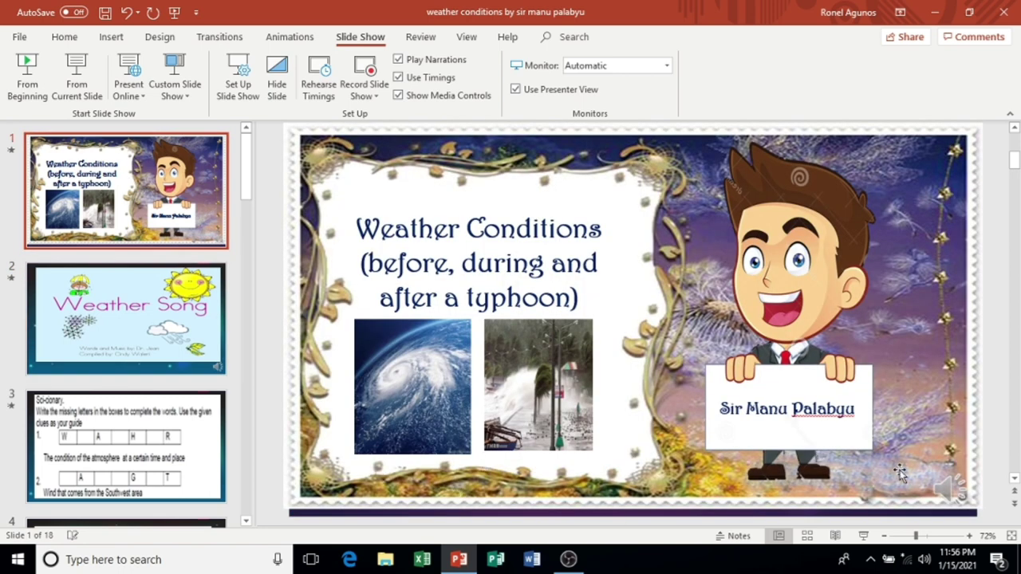
mouse_move(949, 492)
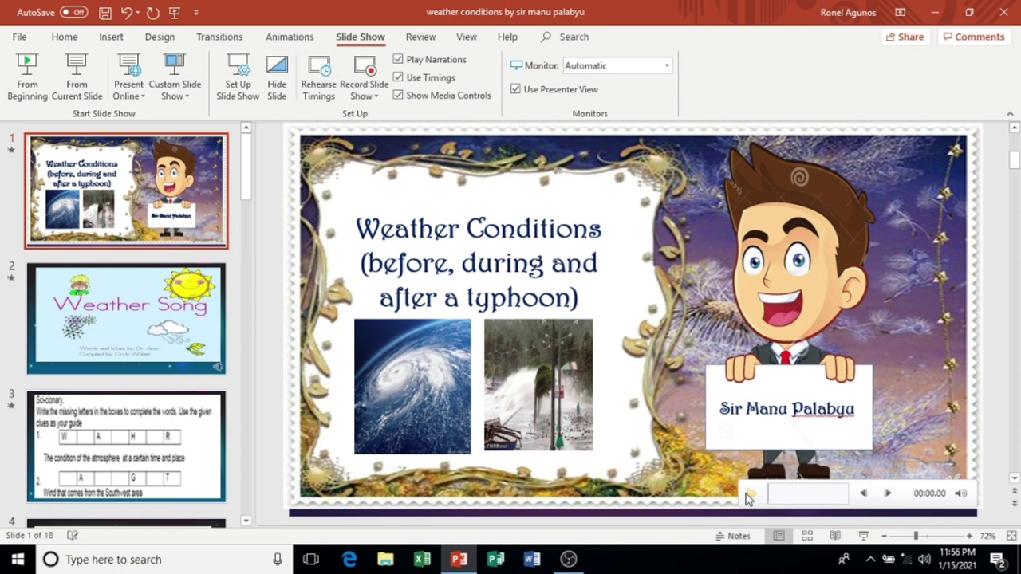
click(754, 494)
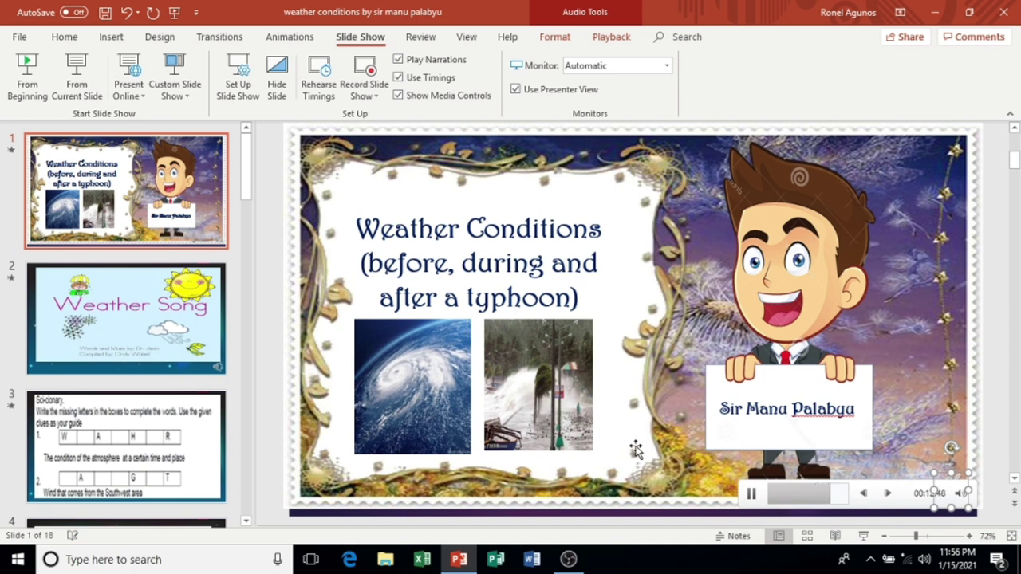
Play the recorded narration audio on the Weather Song slide.
click(112, 289)
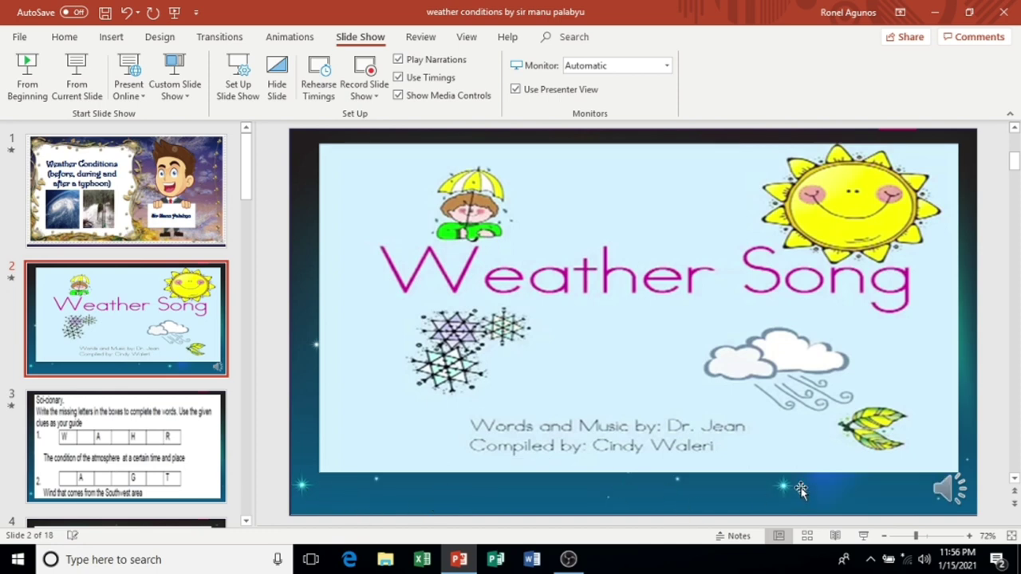
mouse_move(833, 482)
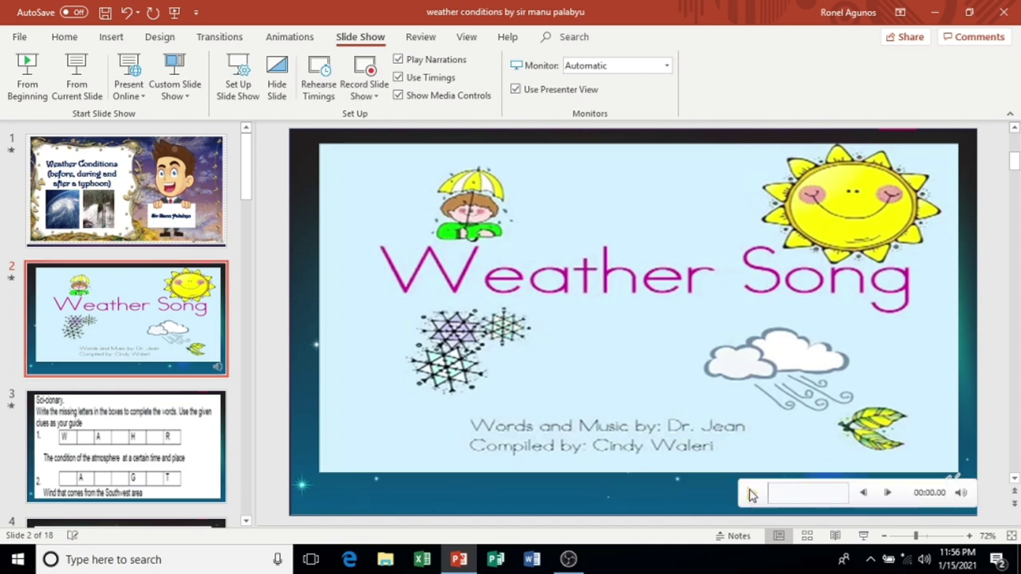
click(752, 493)
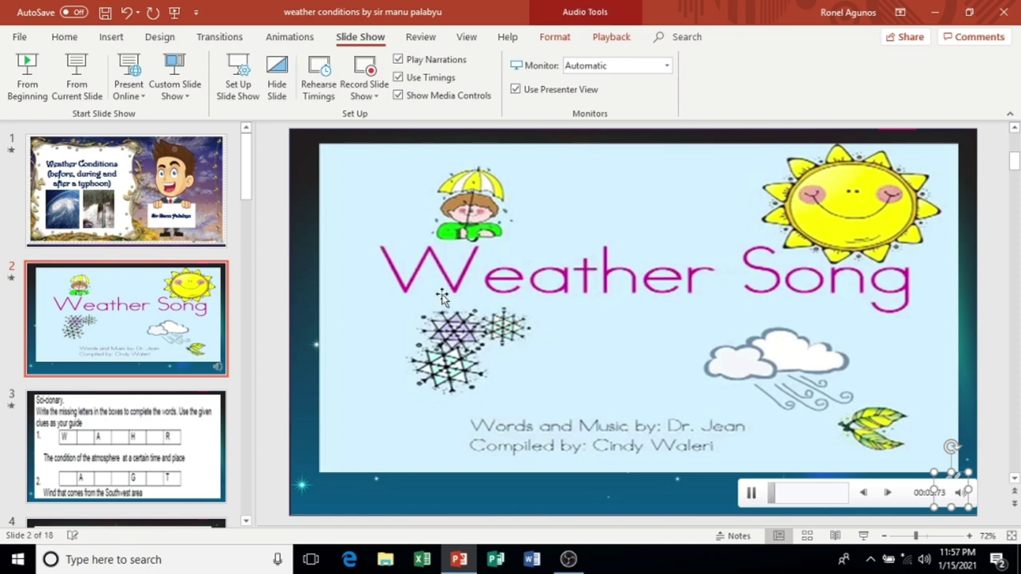
In Save As, name the file 'weather conditions video pres' with type MPEG-4 Video (*.mp4).
click(22, 39)
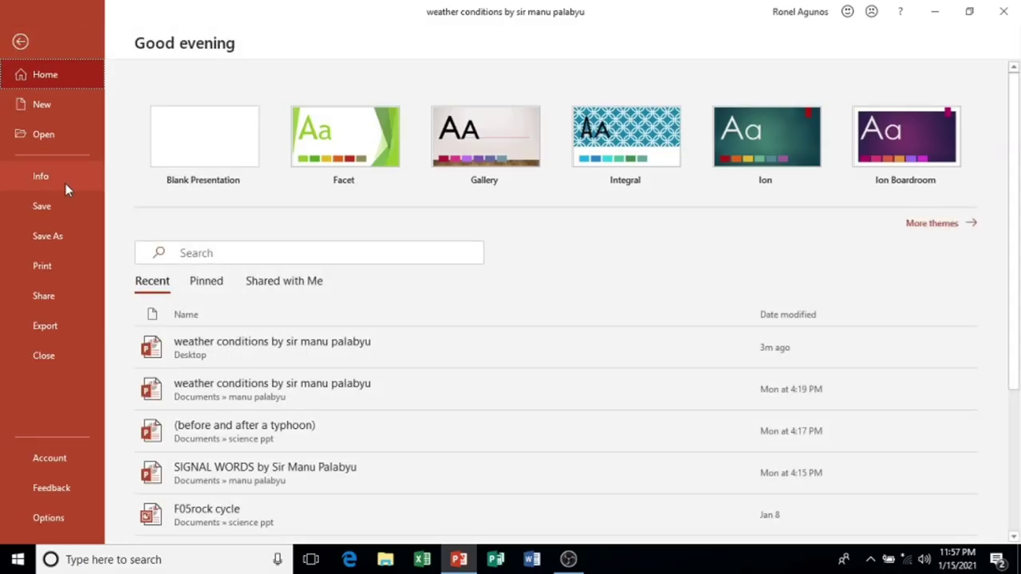
click(58, 236)
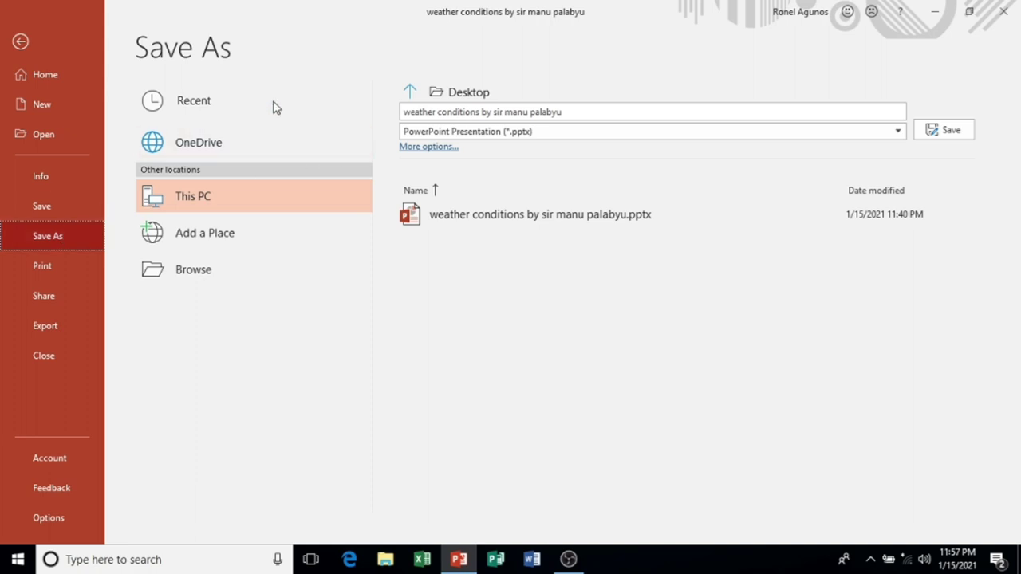
click(579, 110)
click(579, 111)
key(BackSpace)
key(BackSpace)
key(BackSpace)
key(BackSpace)
key(BackSpace)
key(BackSpace)
key(BackSpace)
key(BackSpace)
key(BackSpace)
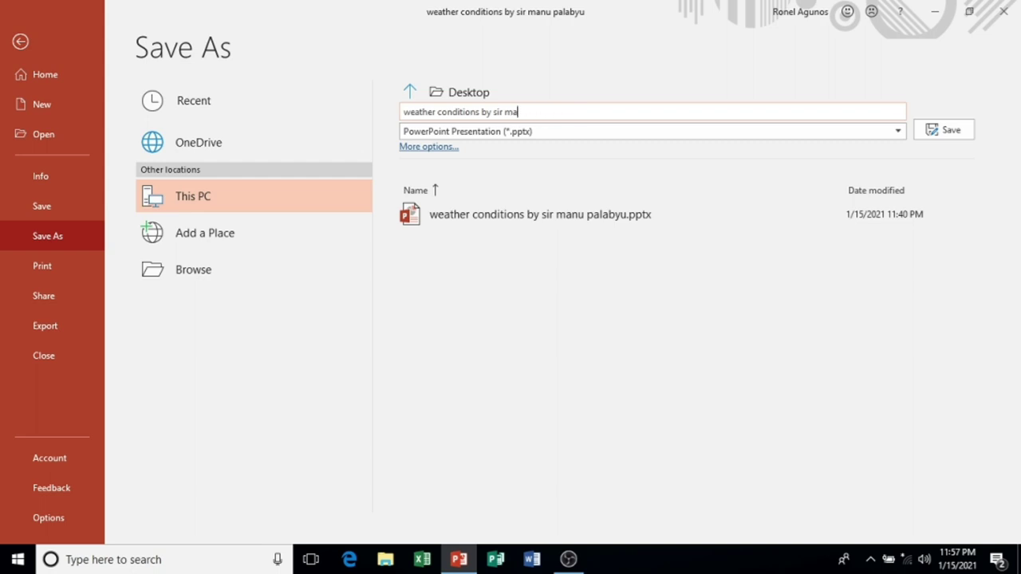
key(BackSpace)
key(BackSpace)
key(BackSpace)
key(BackSpace)
key(BackSpace)
key(BackSpace)
key(BackSpace)
key(BackSpace)
text(vide)
text(o pres)
click(898, 136)
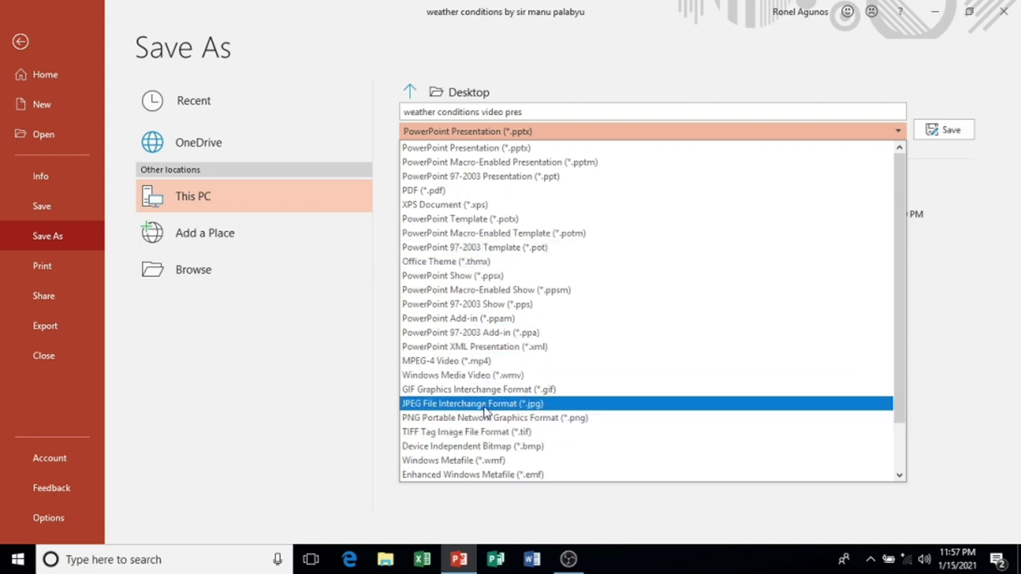
click(499, 363)
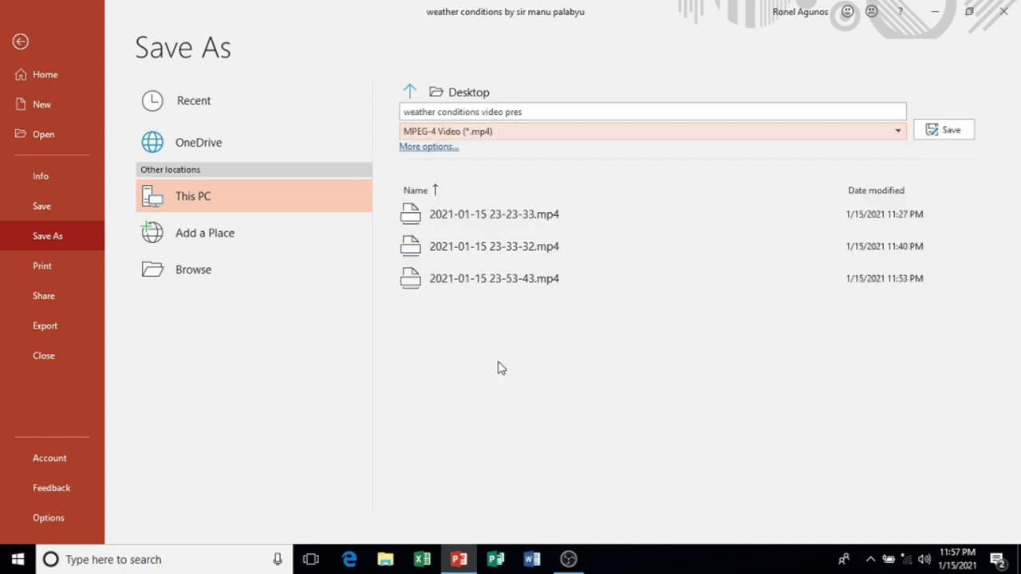
Save to begin exporting 'weather conditions video pres.mp4' to the Desktop.
click(950, 132)
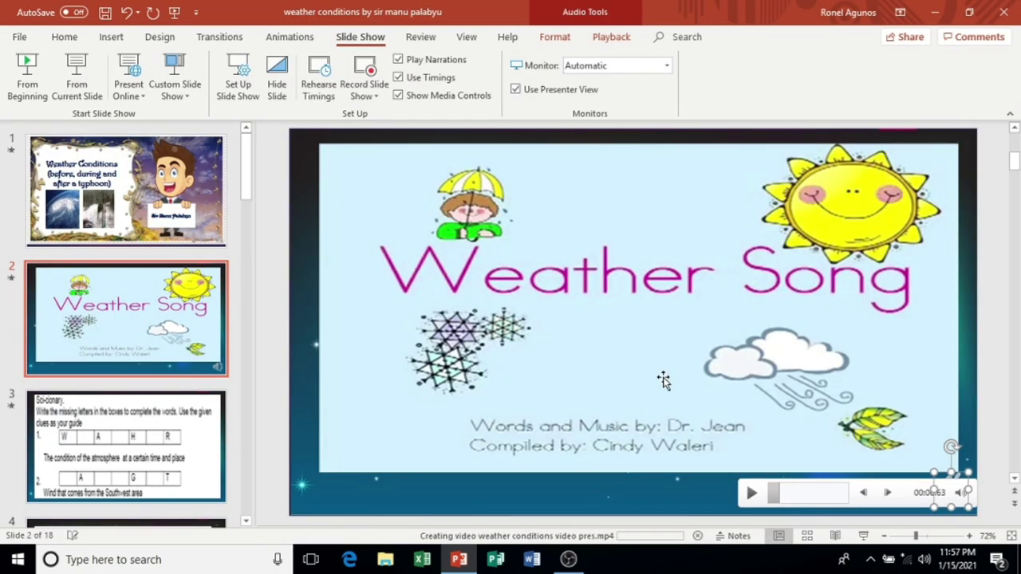